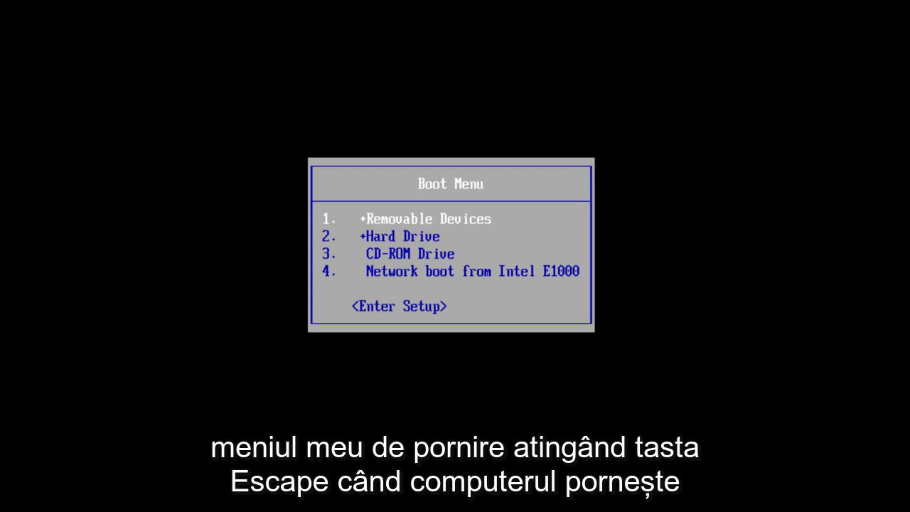
- Boot the computer from the CD-ROM Drive holding the Windows 10 disc
key(Down)
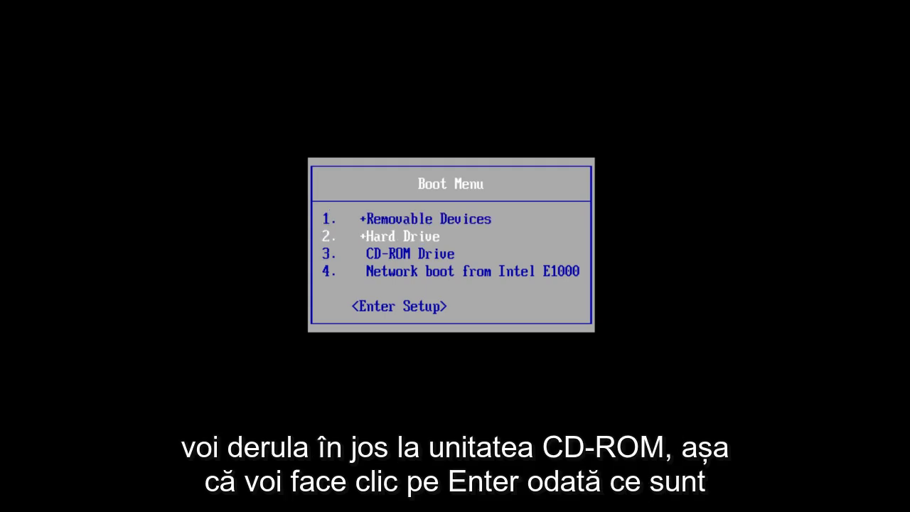
key(Down)
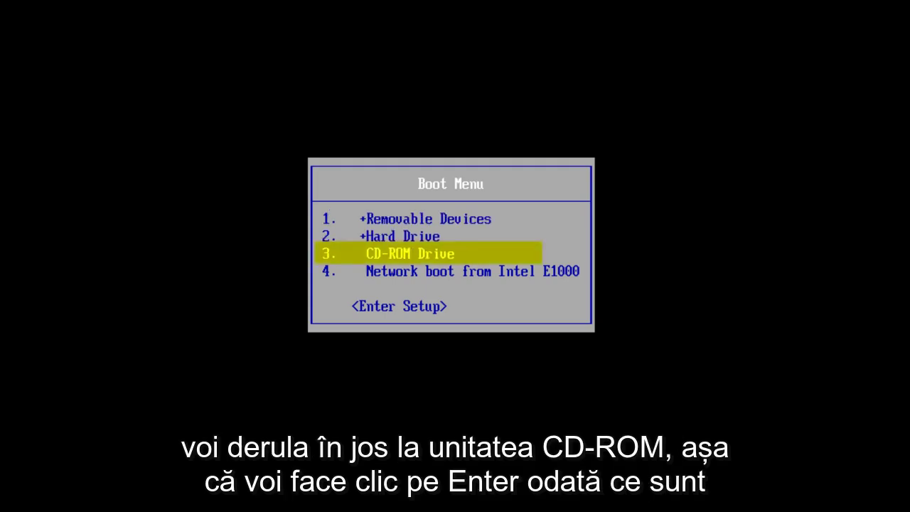
key(Return)
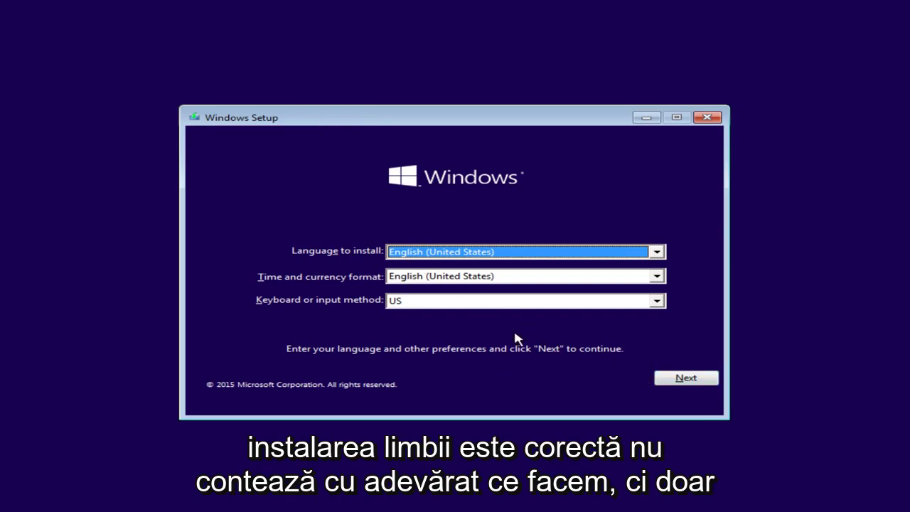
- Accept the default English (United States) language, time and keyboard settings
click(675, 378)
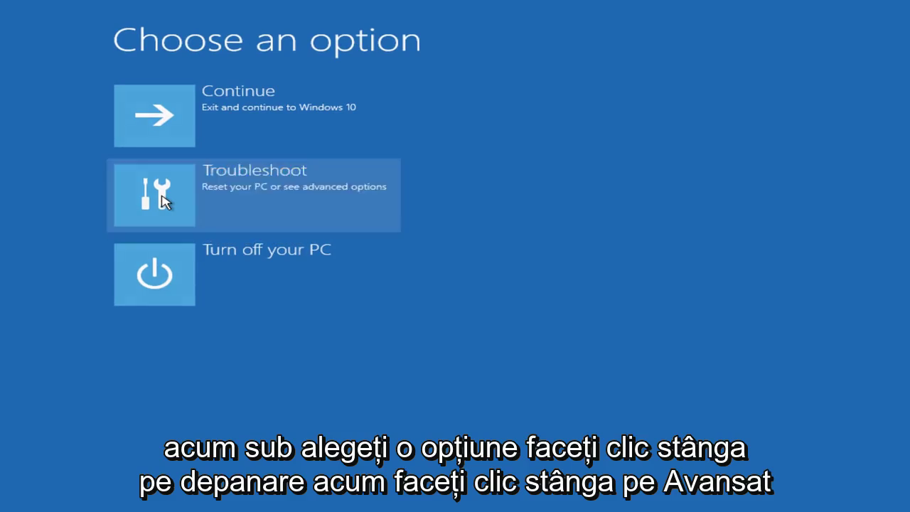
- Start Startup Repair from Troubleshoot > Advanced options
click(162, 202)
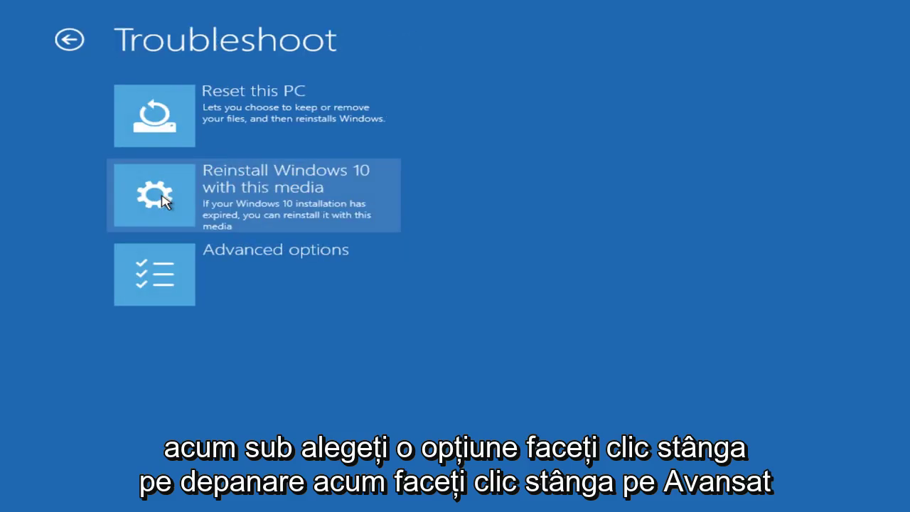
click(164, 267)
click(158, 280)
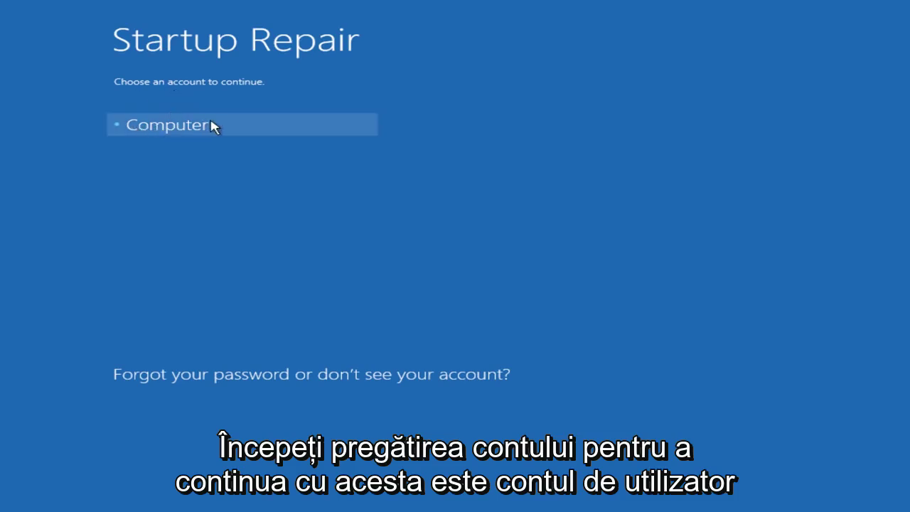
- Choose the Computer account and enter its password, correcting a mistyped entry
click(168, 131)
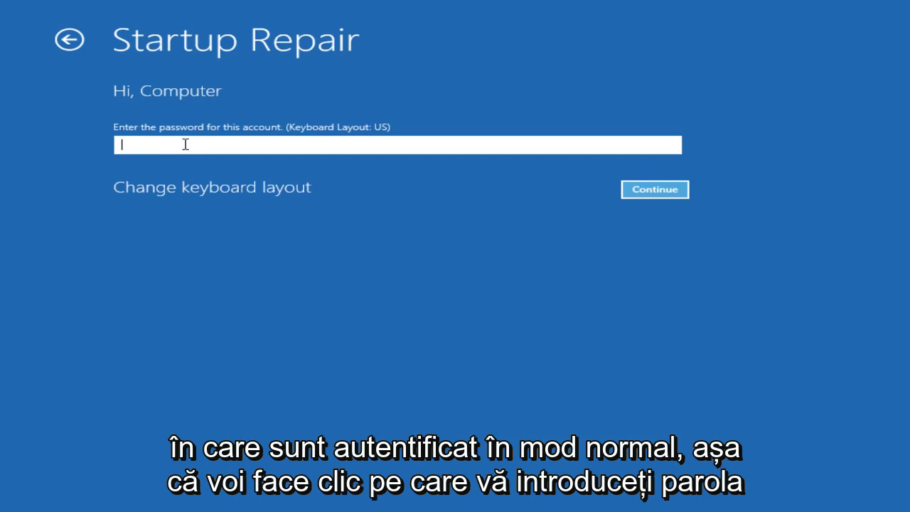
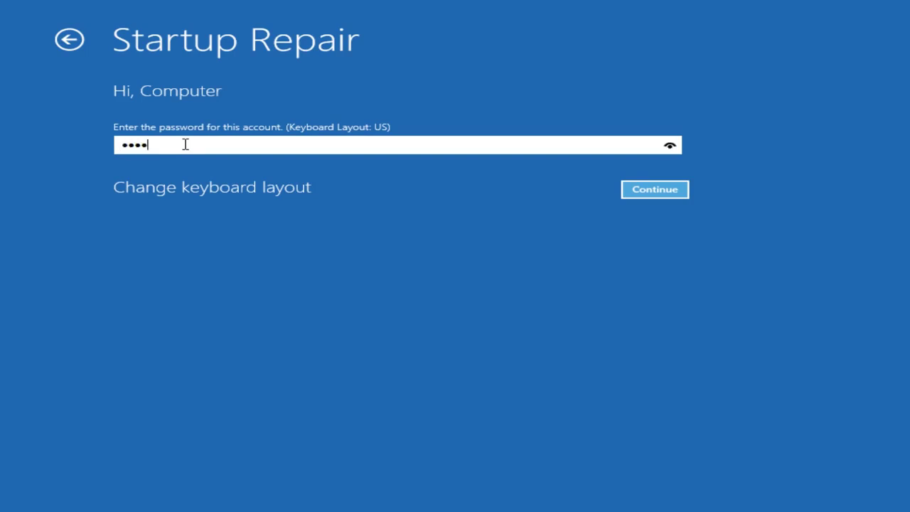